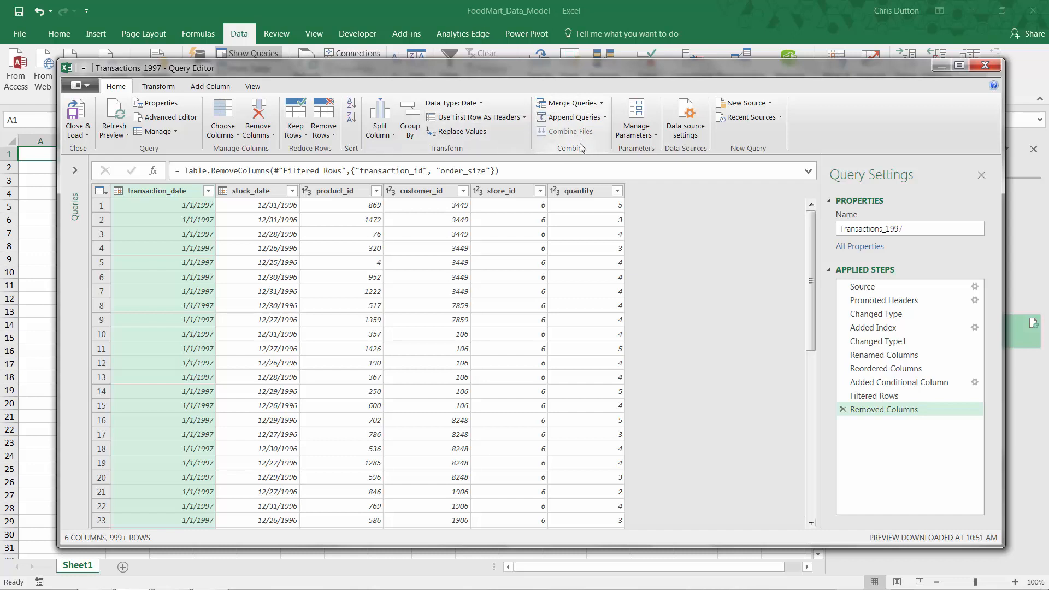
Start a merge of Transactions_1997 into a new query, pairing it with Product_Lookup on product_id.
left_click(601, 104)
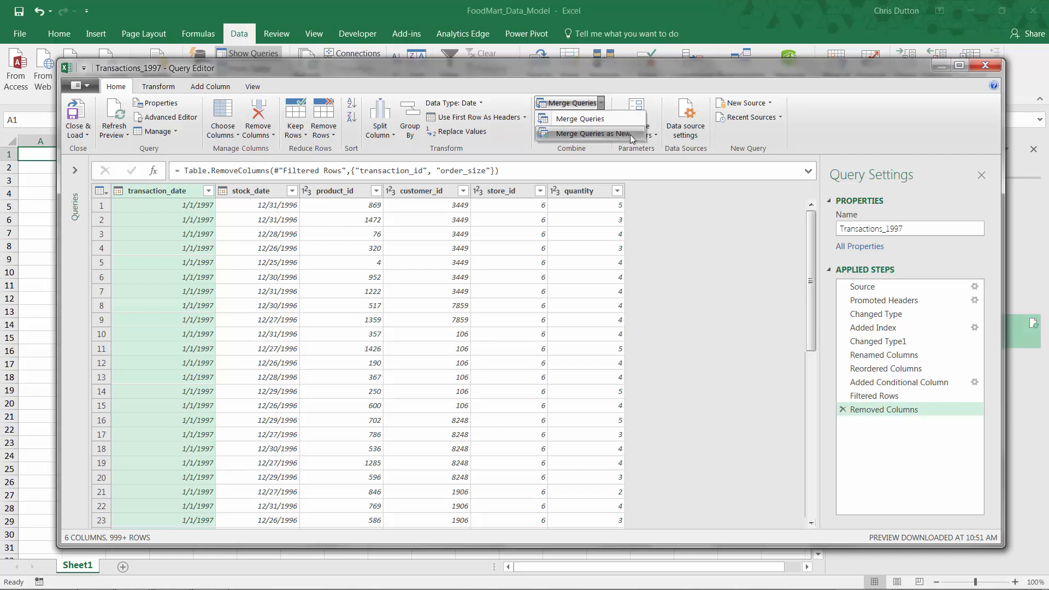
left_click(623, 135)
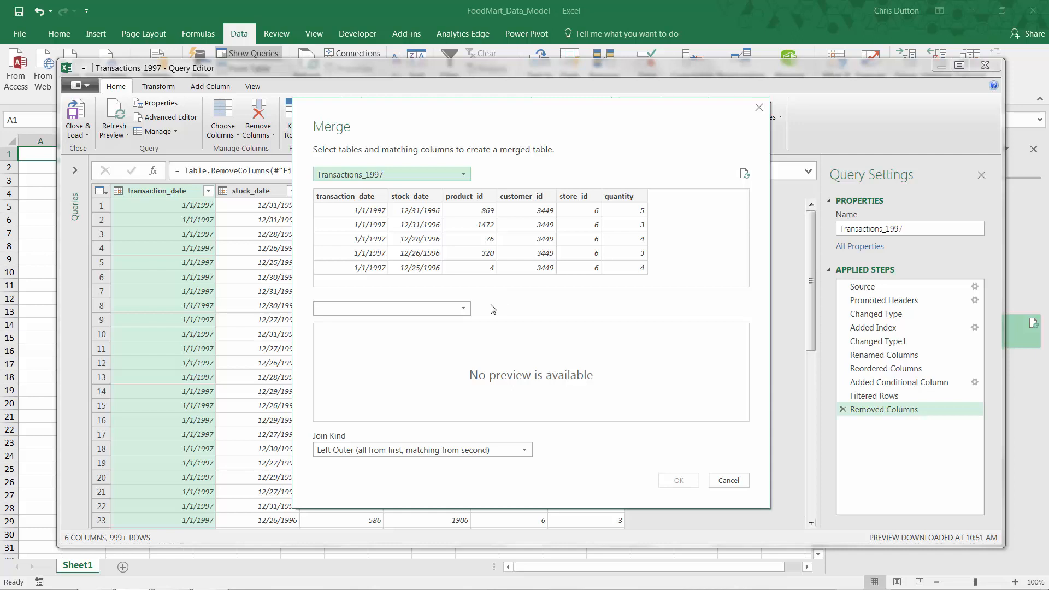
left_click(465, 308)
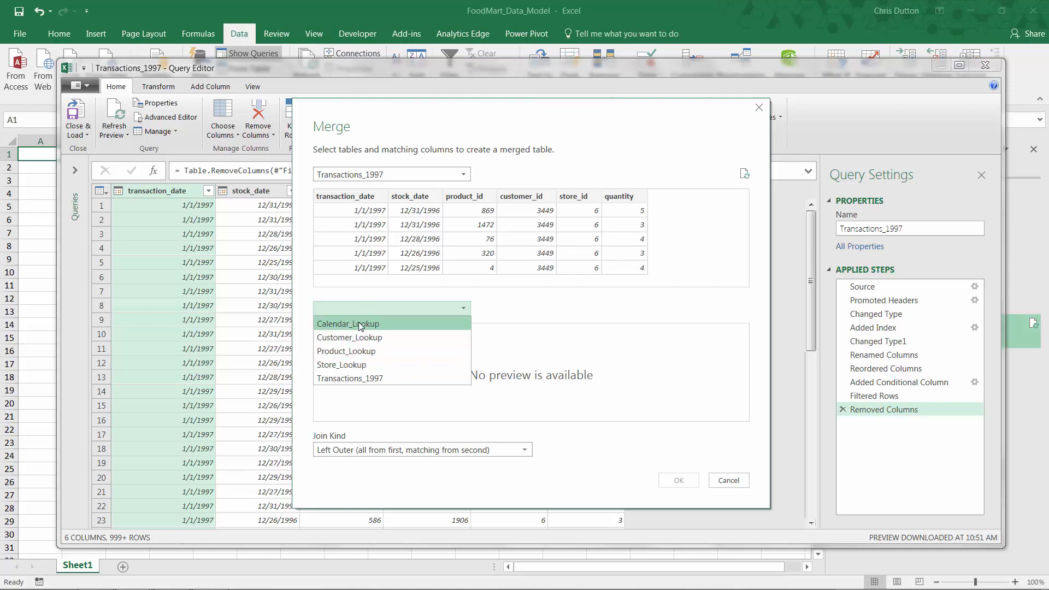
left_click(360, 356)
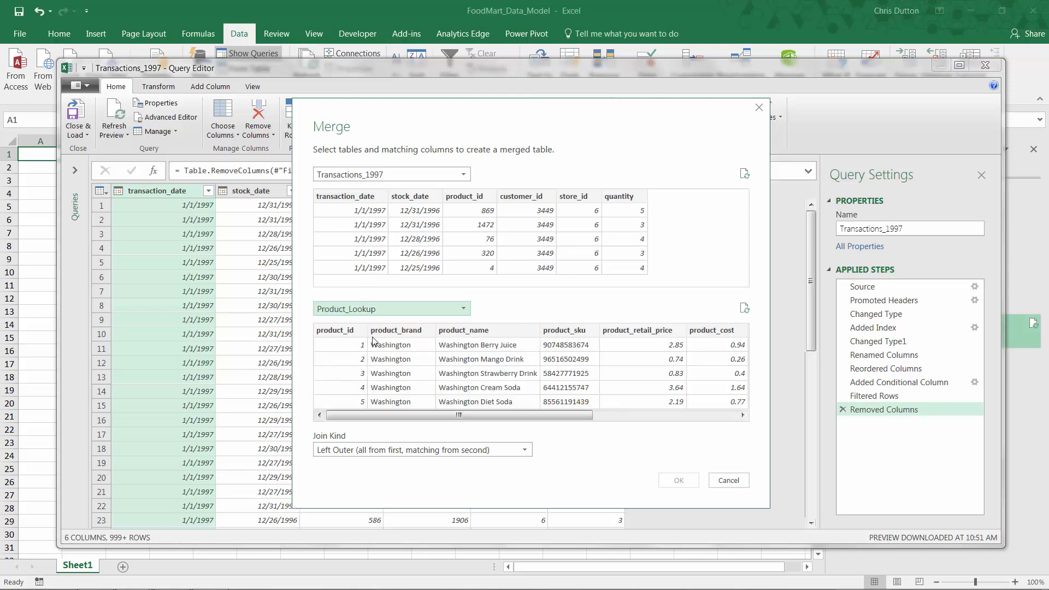
left_click(467, 198)
left_click(339, 330)
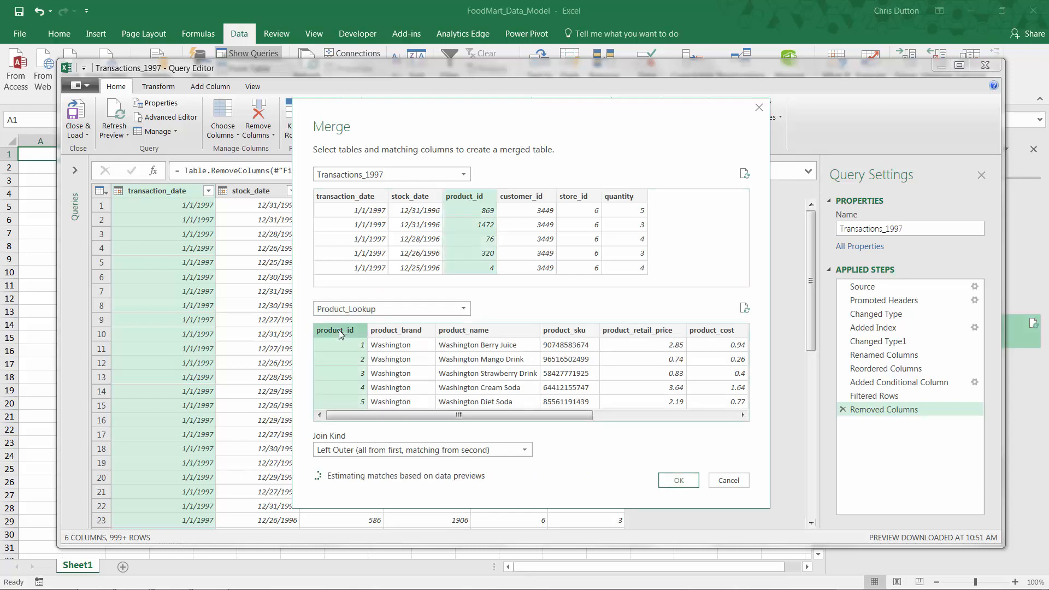
Try pairing Transactions_1997 with Customer_Lookup, matching on customer_id in both tables.
left_click(437, 309)
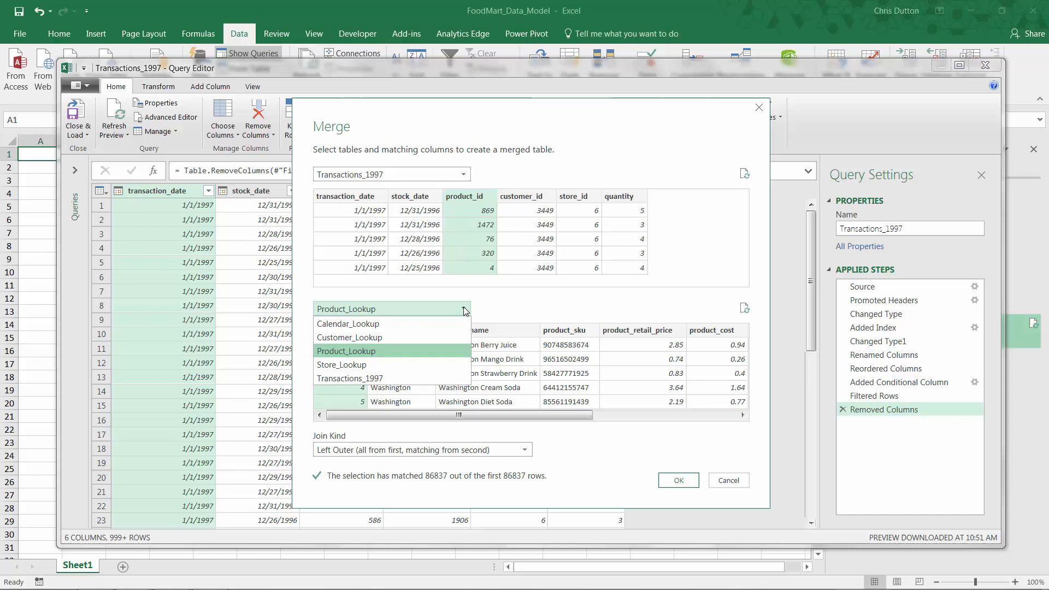
left_click(403, 338)
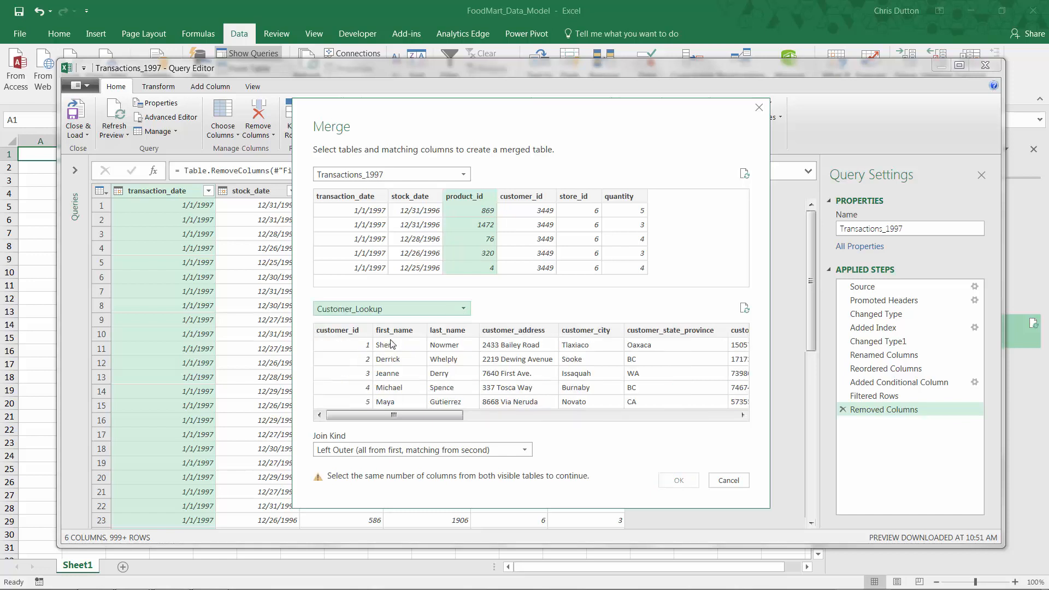
left_click(521, 200)
left_click(332, 332)
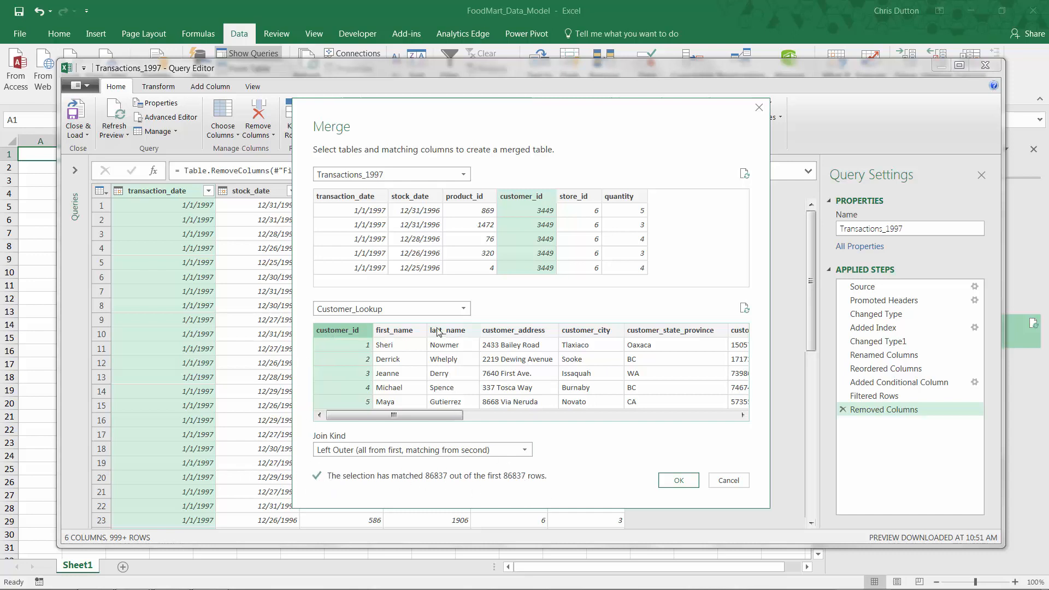
Reselect Product_Lookup as the second table and match the product_id columns of both tables.
left_click(438, 310)
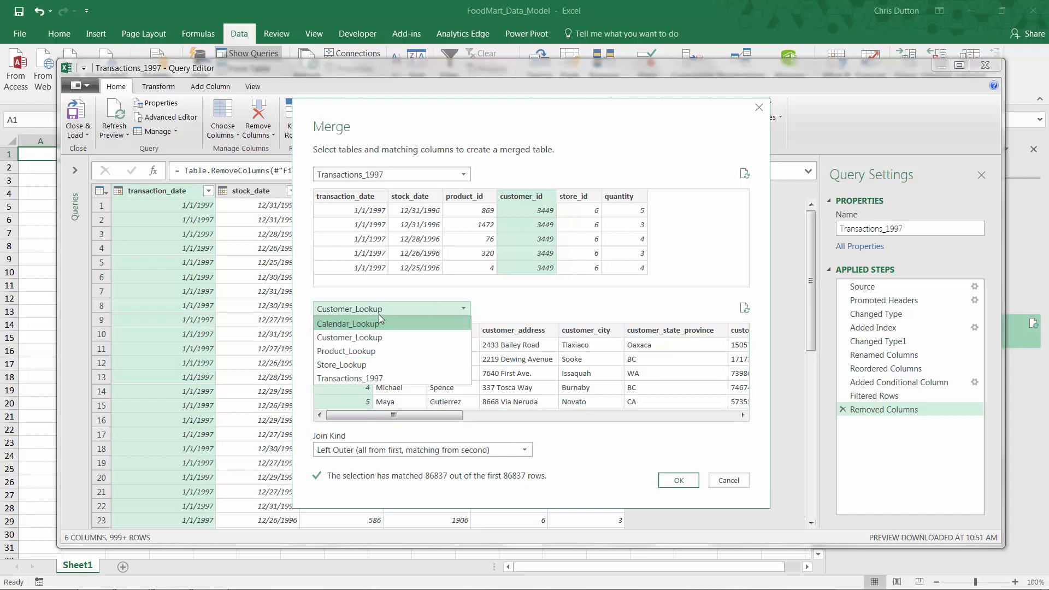
left_click(370, 352)
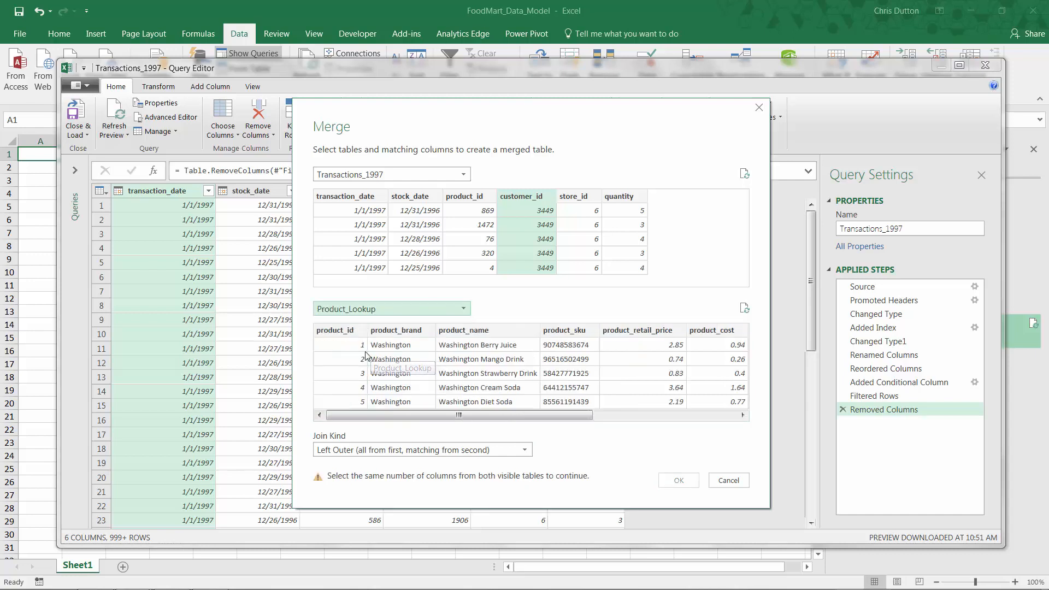
left_click(457, 210)
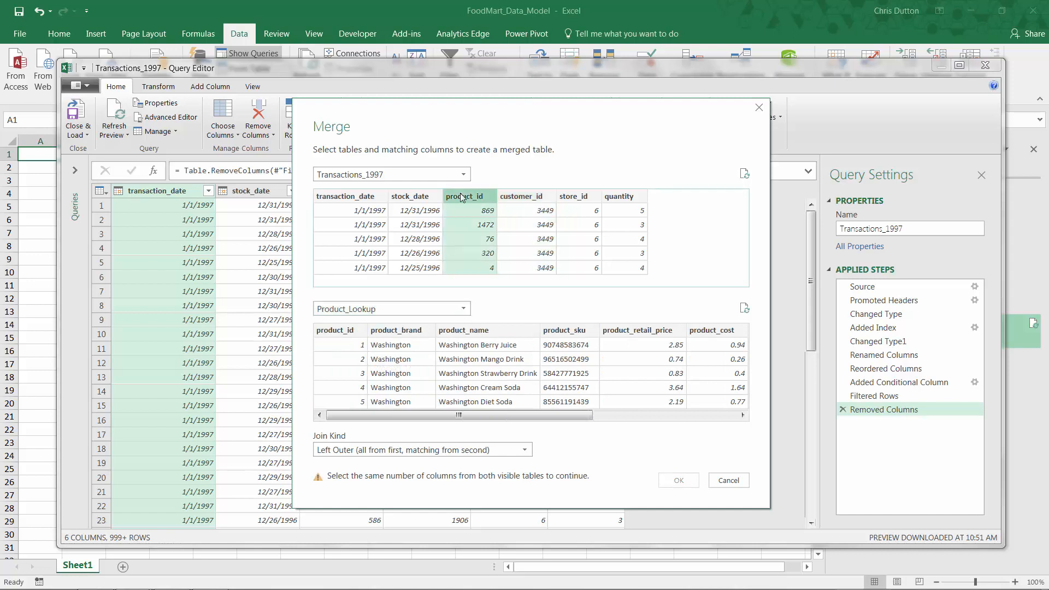
left_click(334, 333)
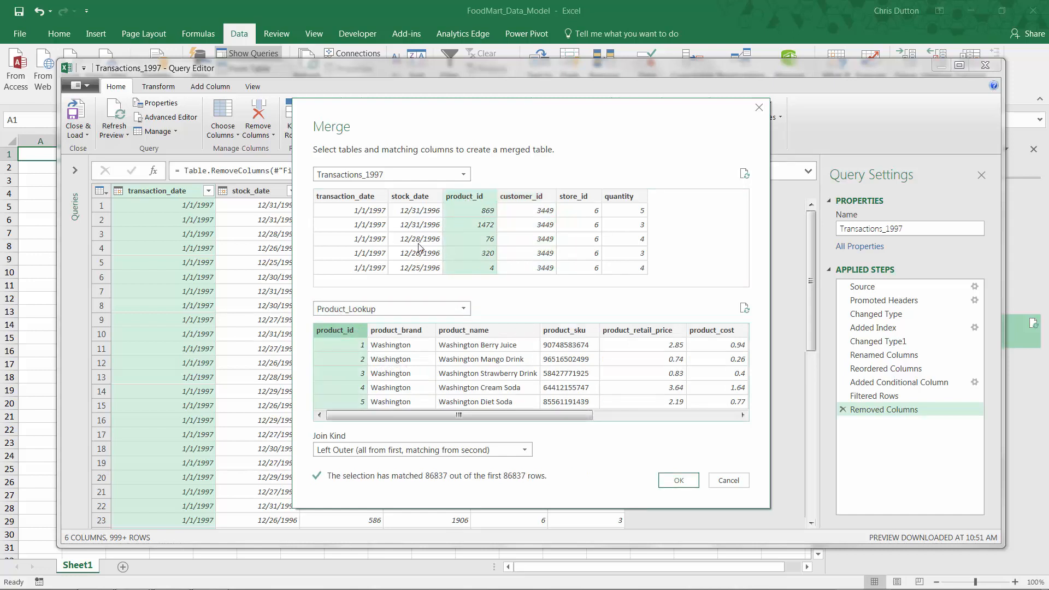
Set the join kind to Inner (only matching rows) and create the merged query.
left_click(523, 450)
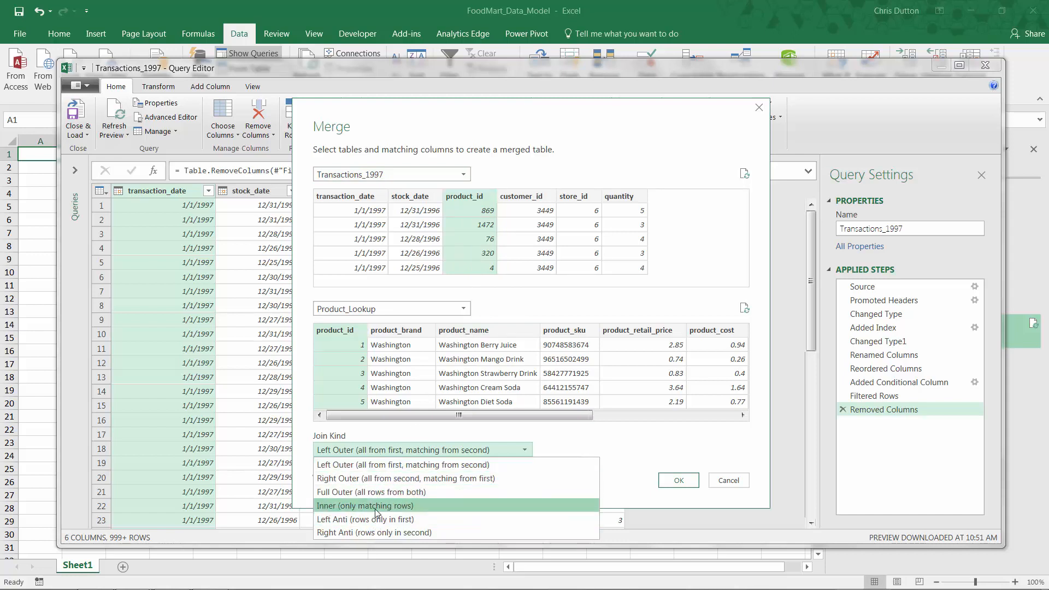
left_click(350, 506)
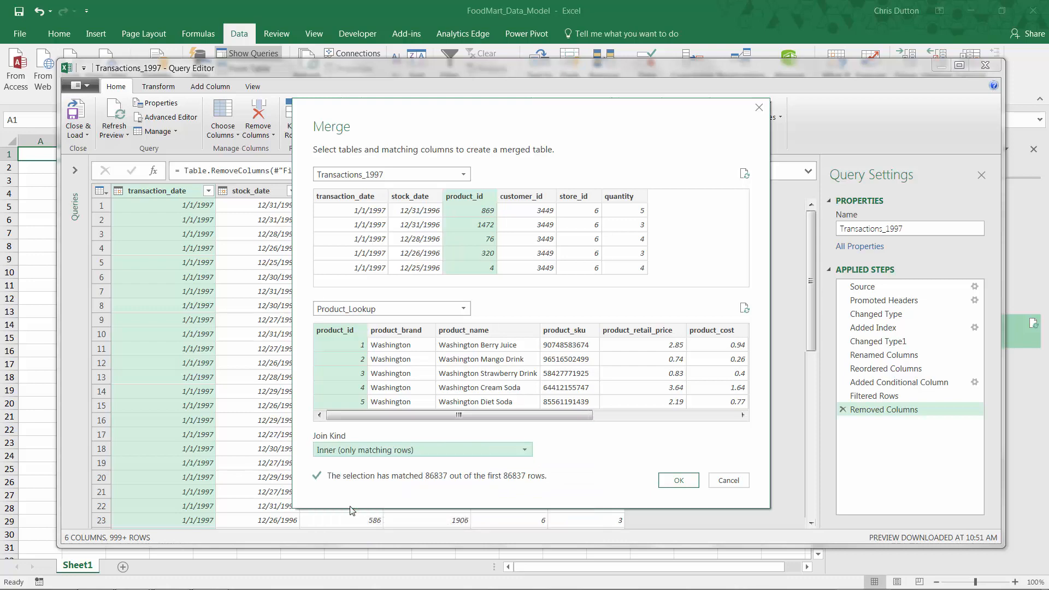
left_click(671, 483)
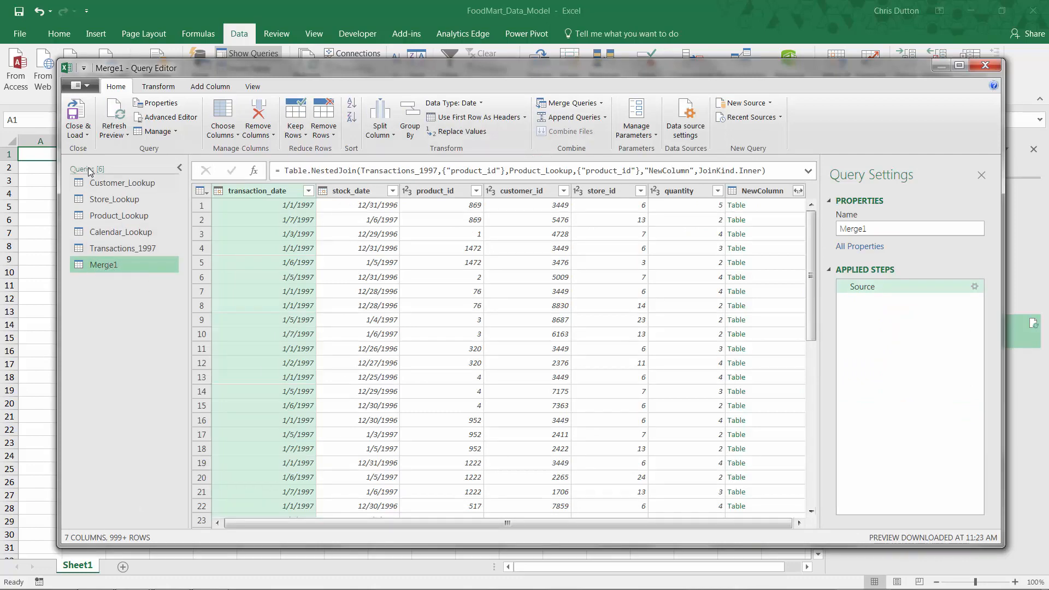
Rename the merged query Transactions_Merged.
left_click(180, 167)
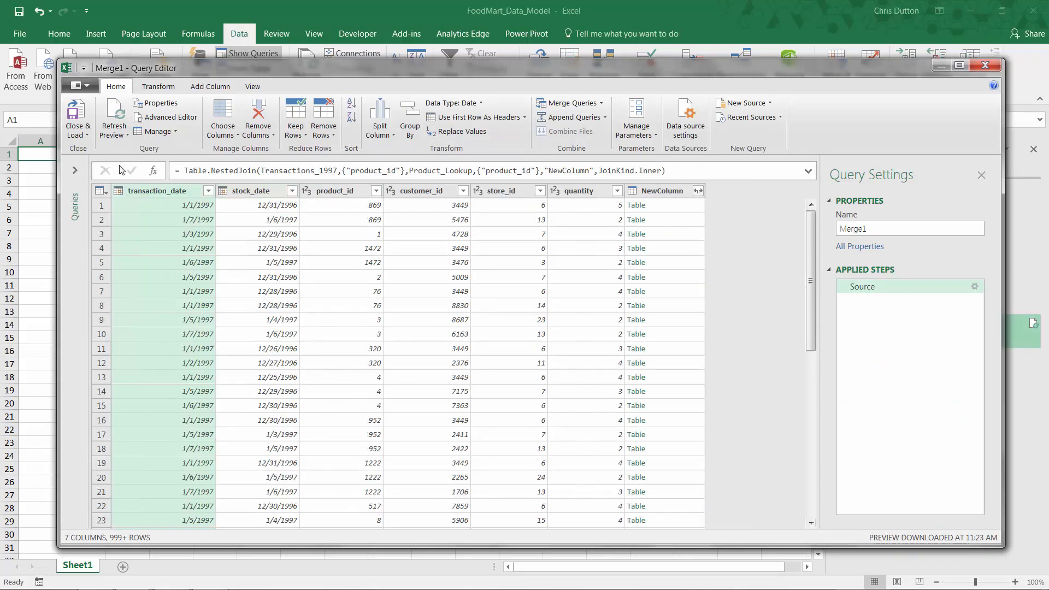
left_click(76, 172)
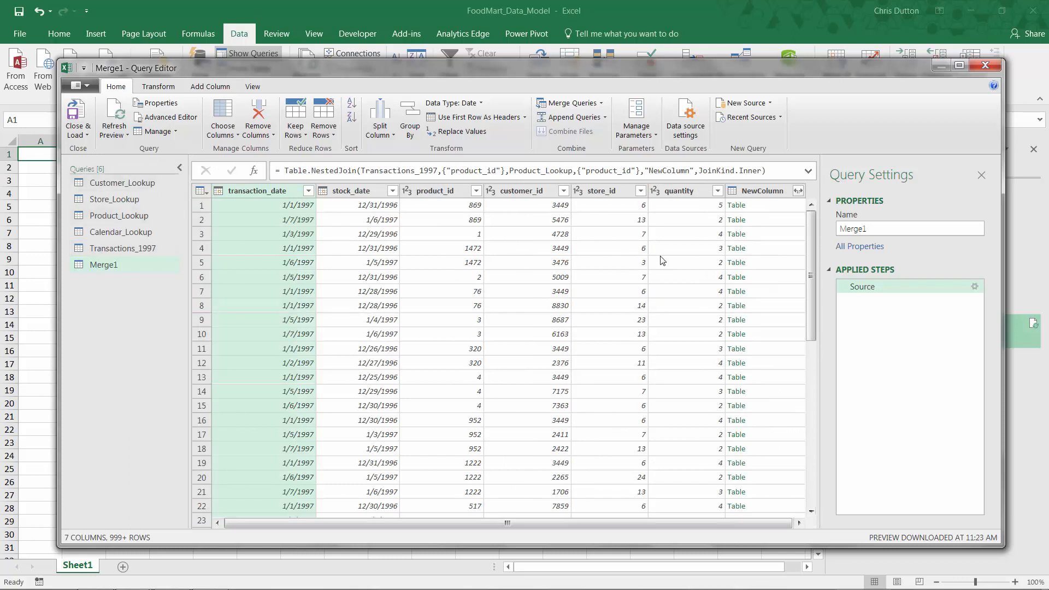
left_click(879, 230)
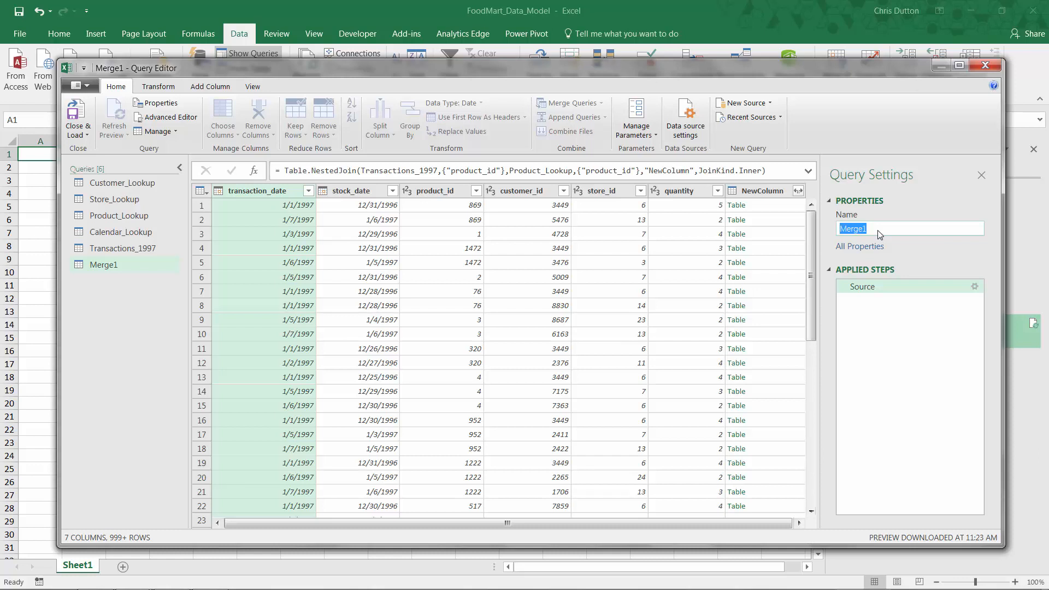
type("Transactions_Merge")
key("Return")
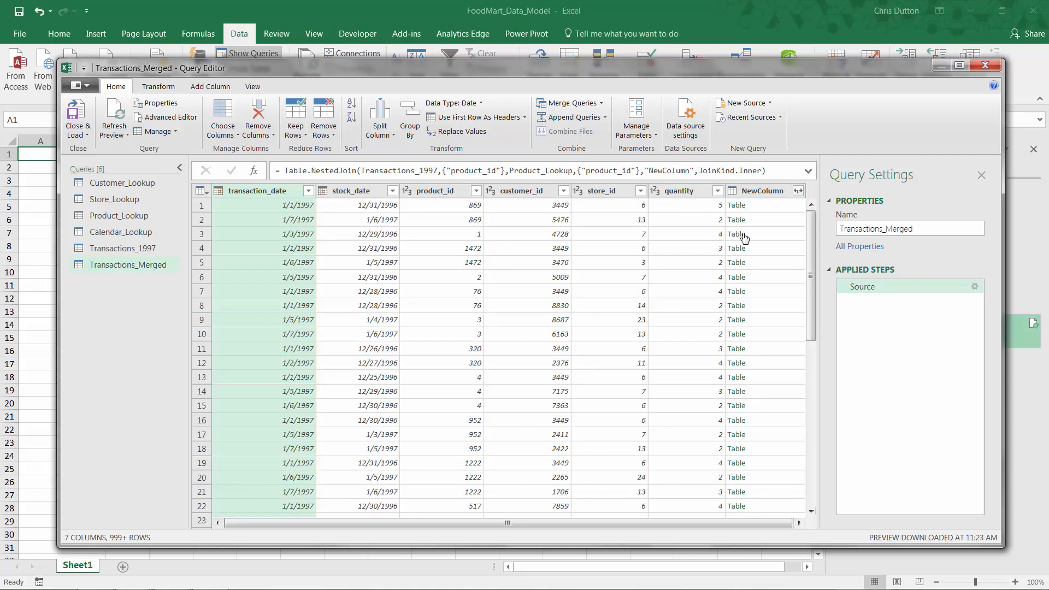
Expand NewColumn to product_id, product_brand, product_name and product_retail_price without the original column name prefix.
left_click(798, 191)
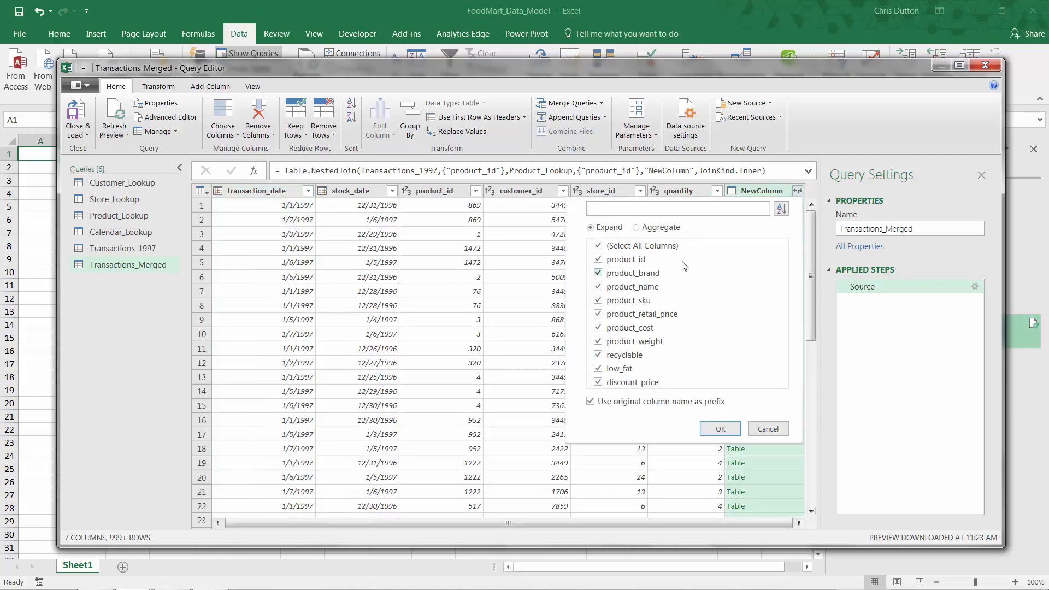
left_click(599, 245)
left_click(599, 259)
left_click(598, 273)
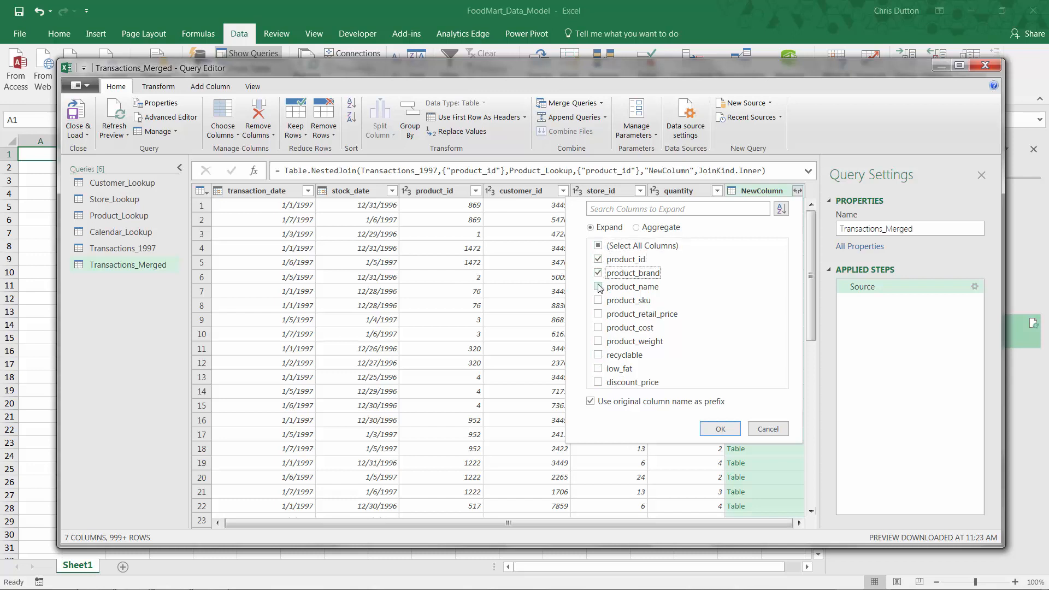
left_click(599, 287)
left_click(599, 315)
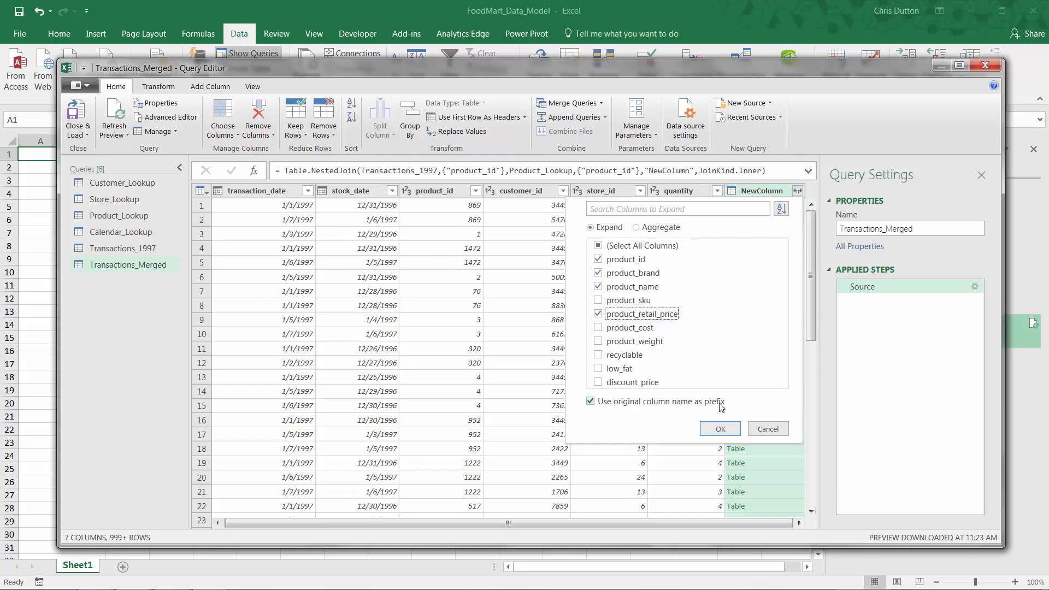
left_click(591, 404)
left_click(710, 427)
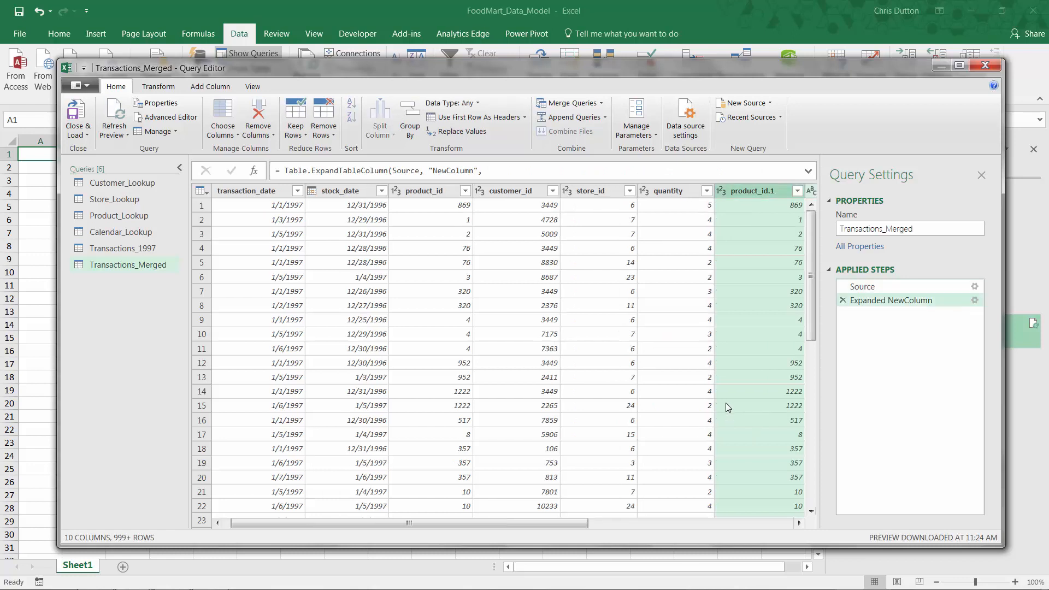
Remove the duplicate product_id.1 column from the merged query.
left_click_drag(557, 523, 763, 517)
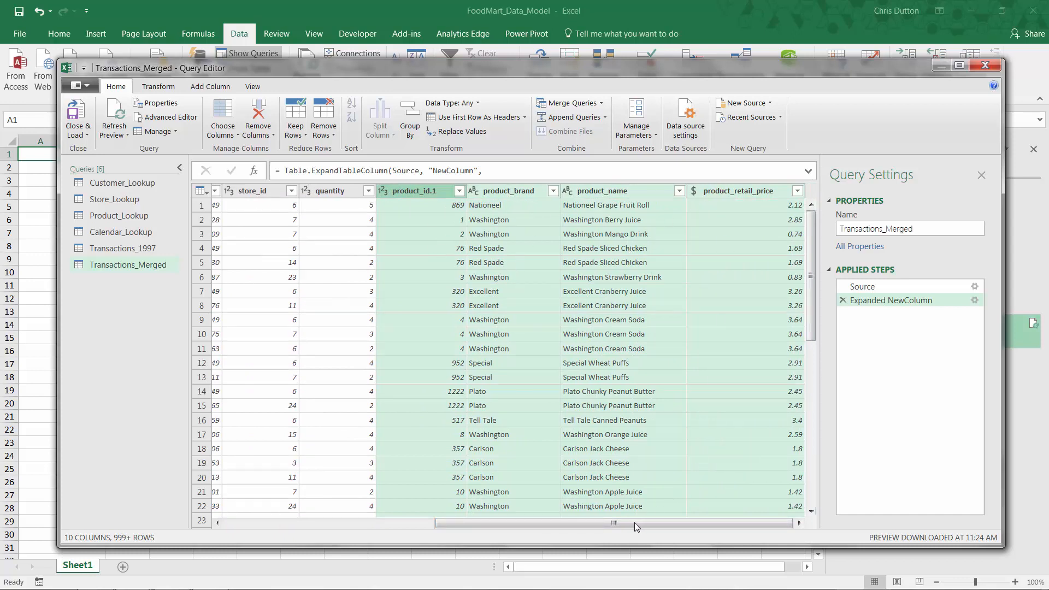
left_click_drag(634, 522, 691, 511)
left_click_drag(565, 523, 406, 521)
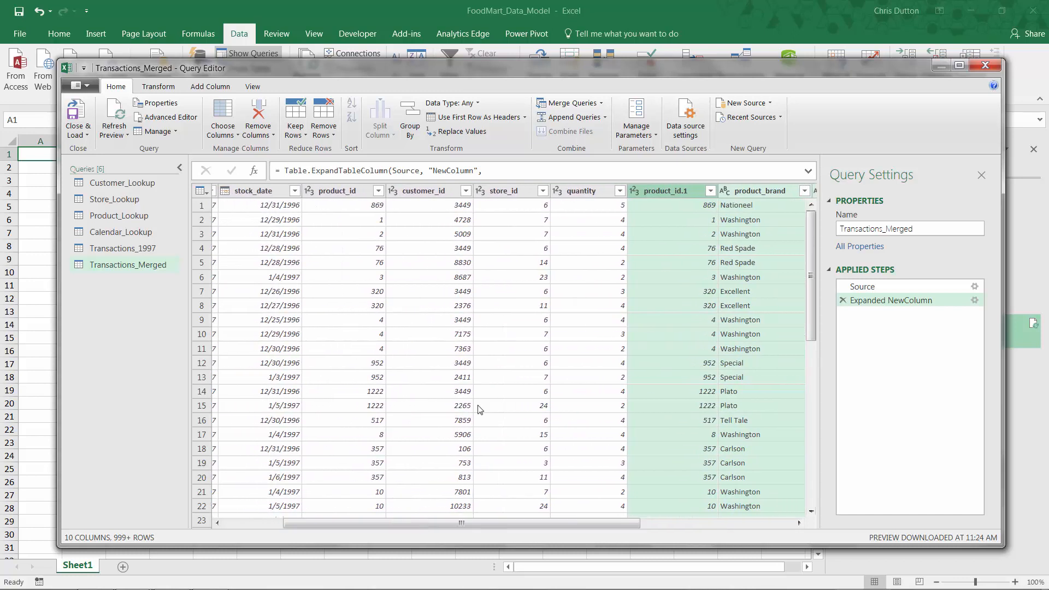
left_click(671, 190)
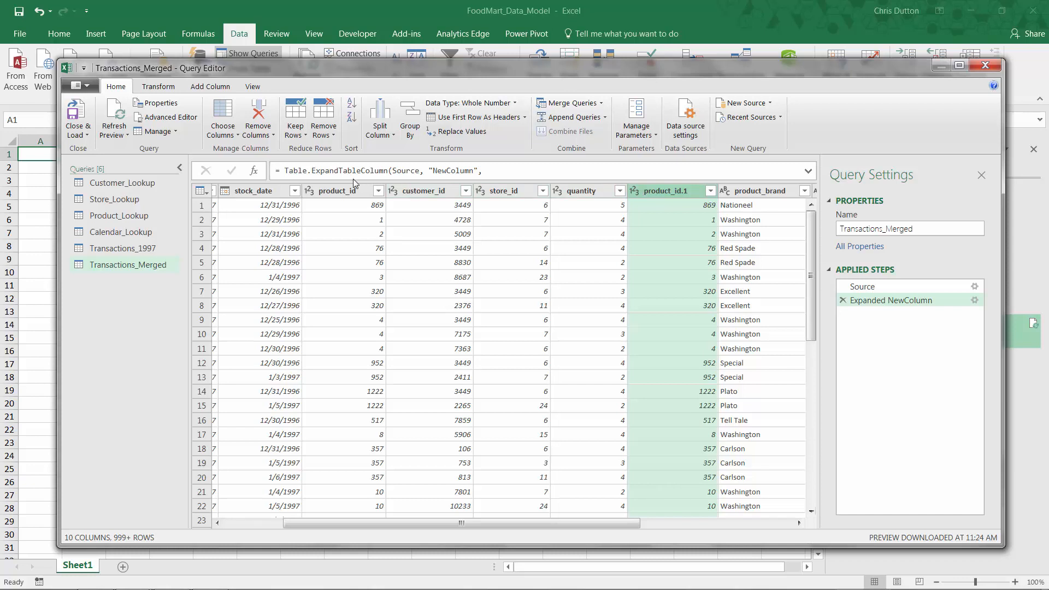
left_click(328, 192)
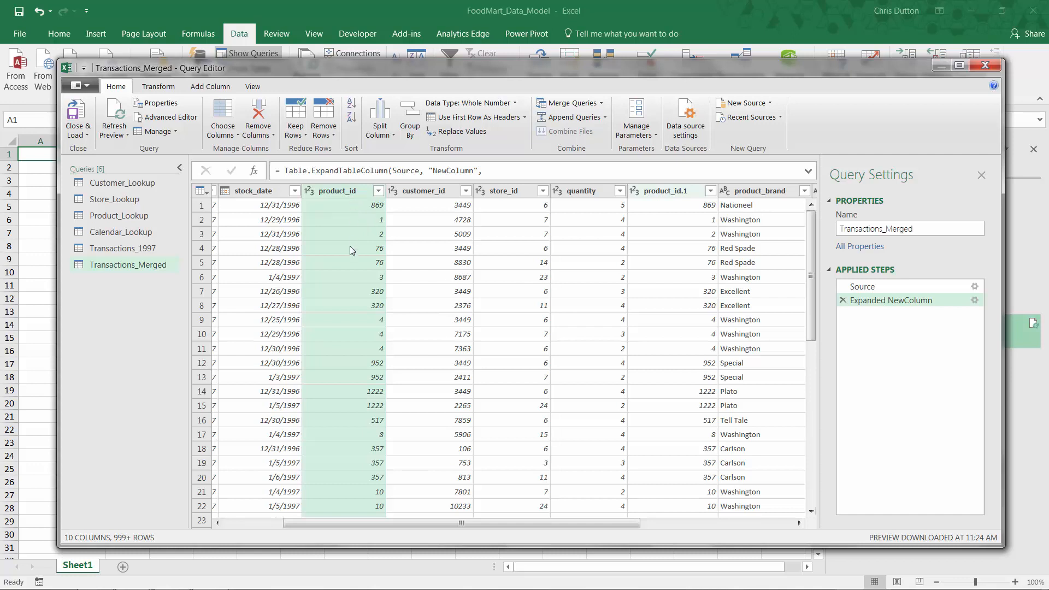
left_click_drag(588, 523, 739, 523)
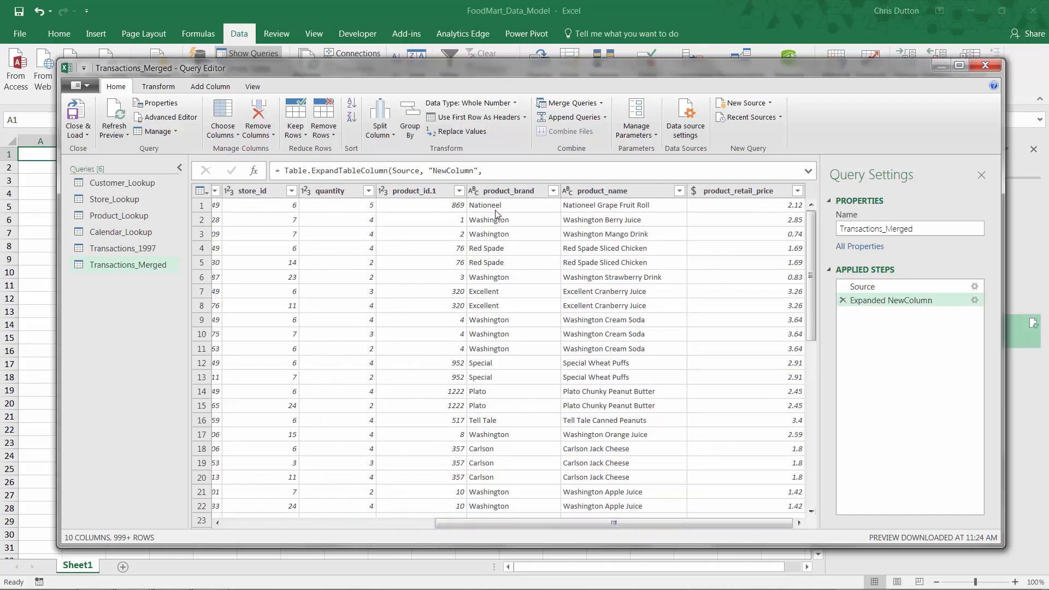
right_click(421, 192)
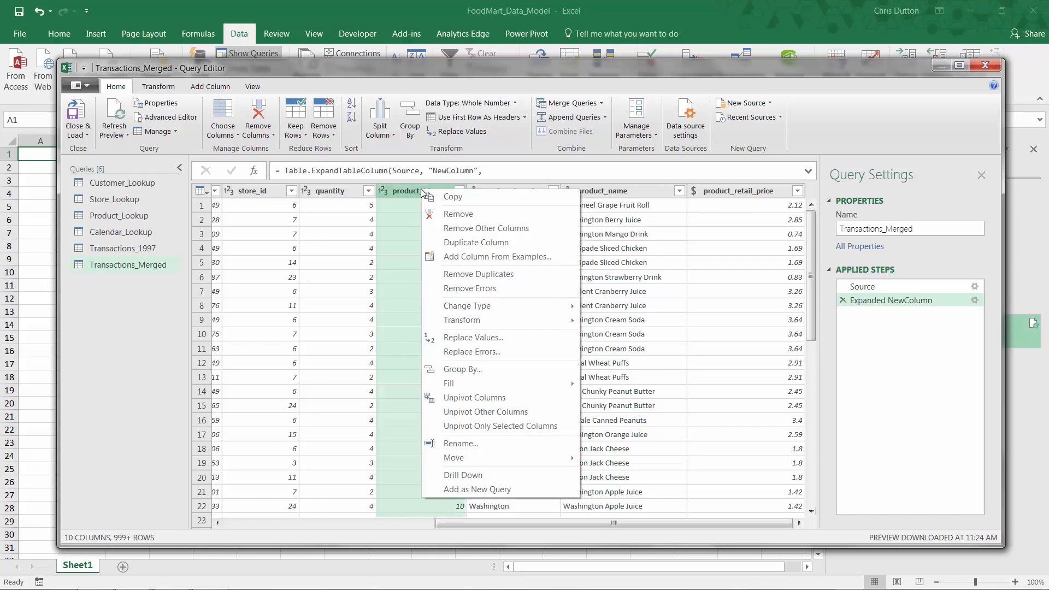
left_click(458, 215)
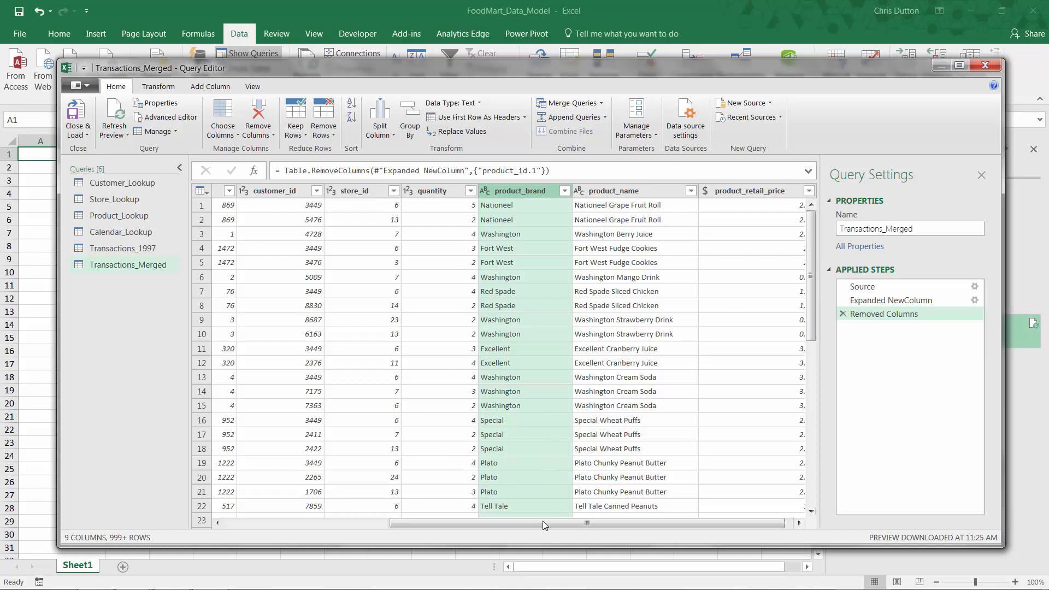
Close the Query Editor and discard the changes.
left_click_drag(542, 523, 346, 523)
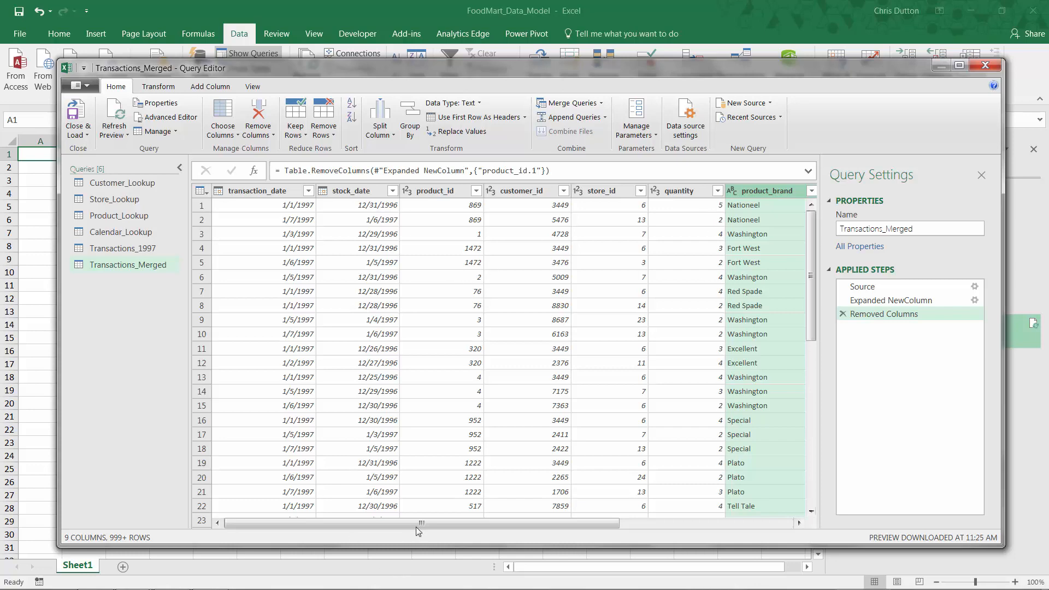
left_click_drag(435, 524, 357, 525)
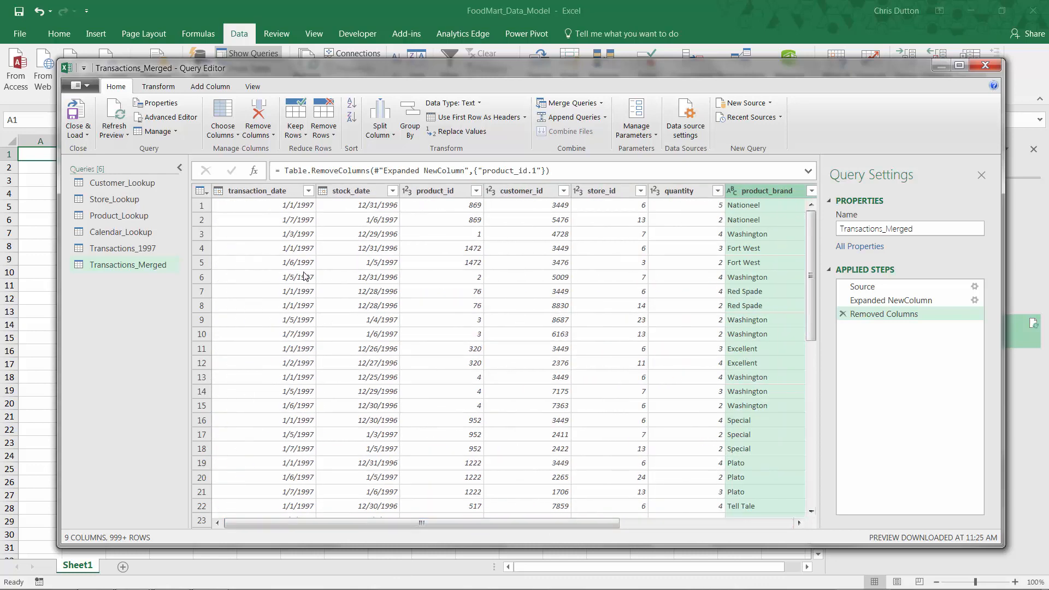
left_click(985, 67)
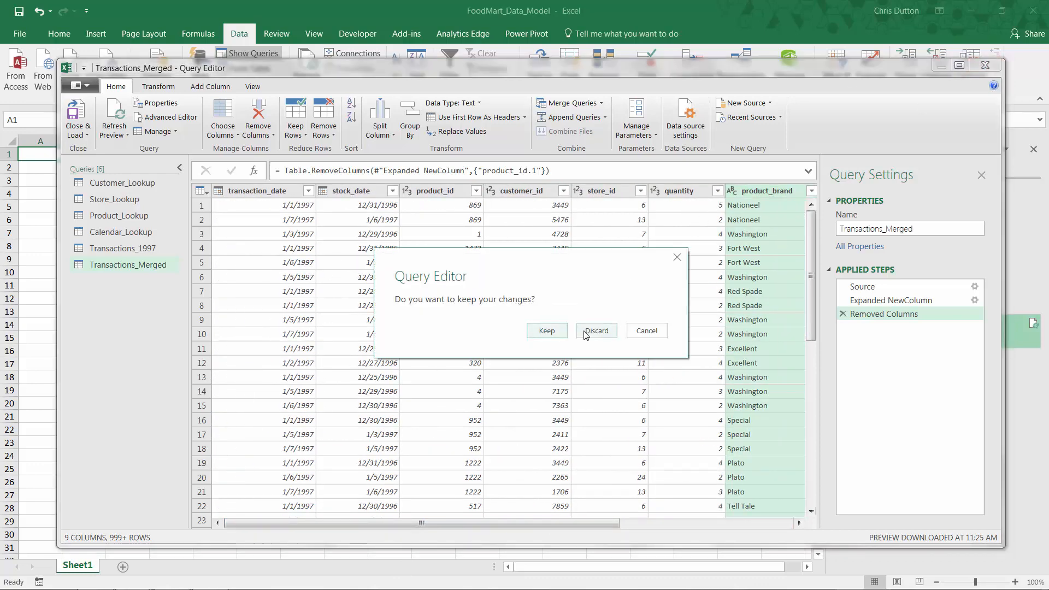
left_click(585, 332)
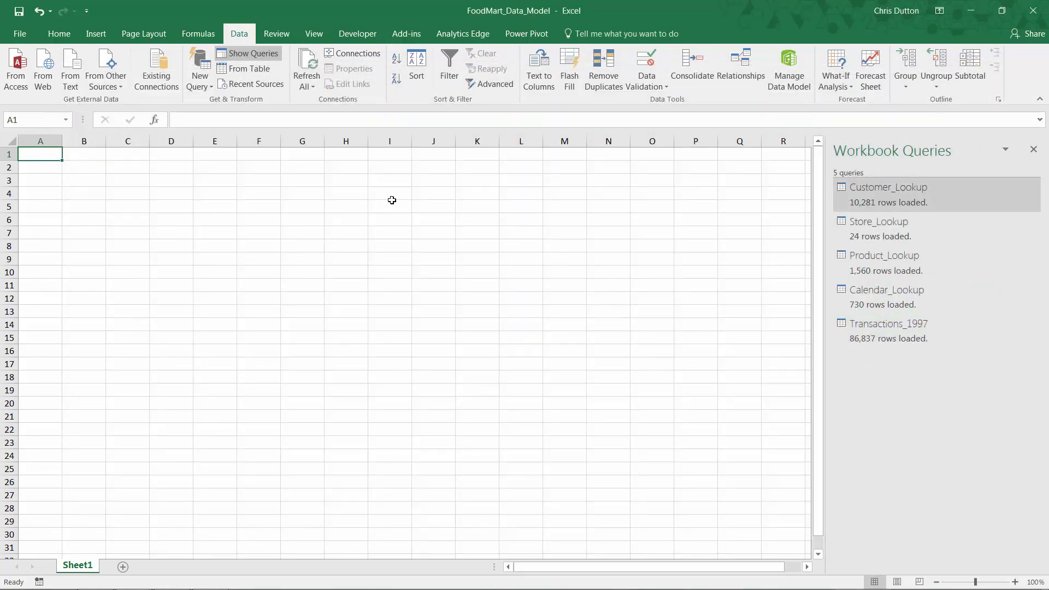